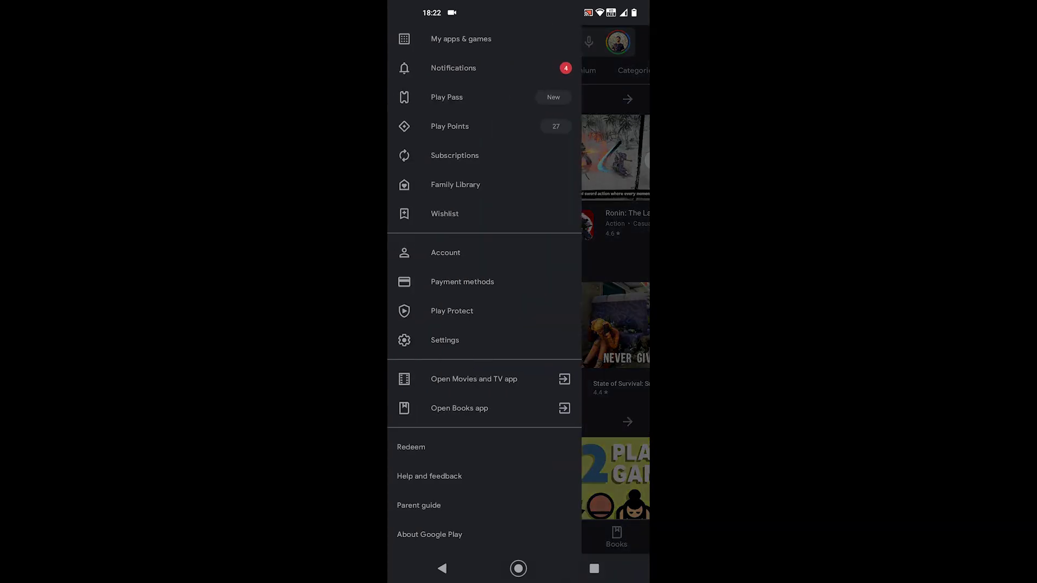
- Open Play Points from the side drawer to reach the Earn offers list
click(450, 126)
scroll(519, 324, down, 3)
scroll(518, 325, down, 3)
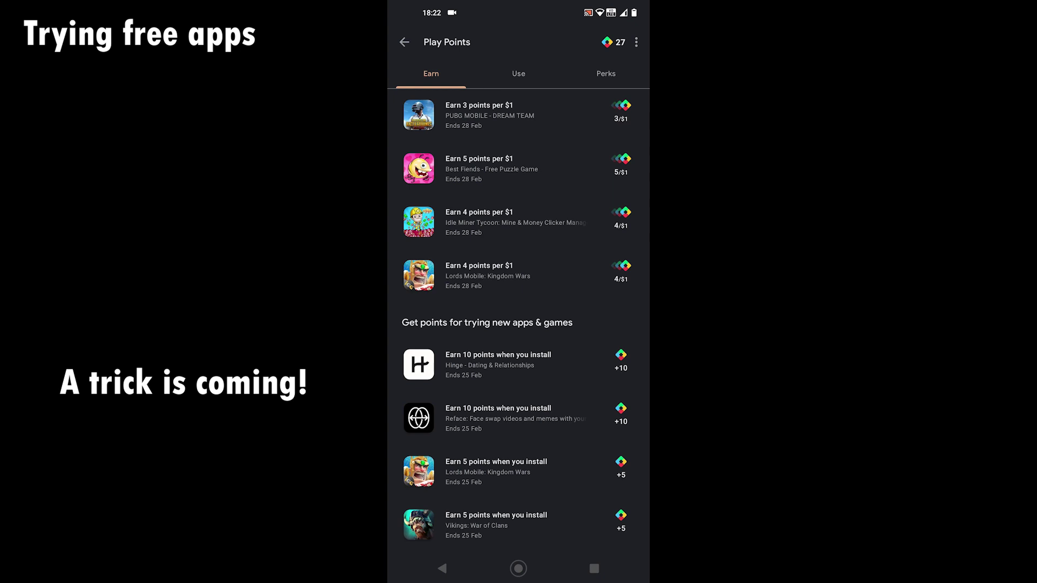
- Install the +5-point Vikings: War of Clans offer from the Earn list
click(496, 525)
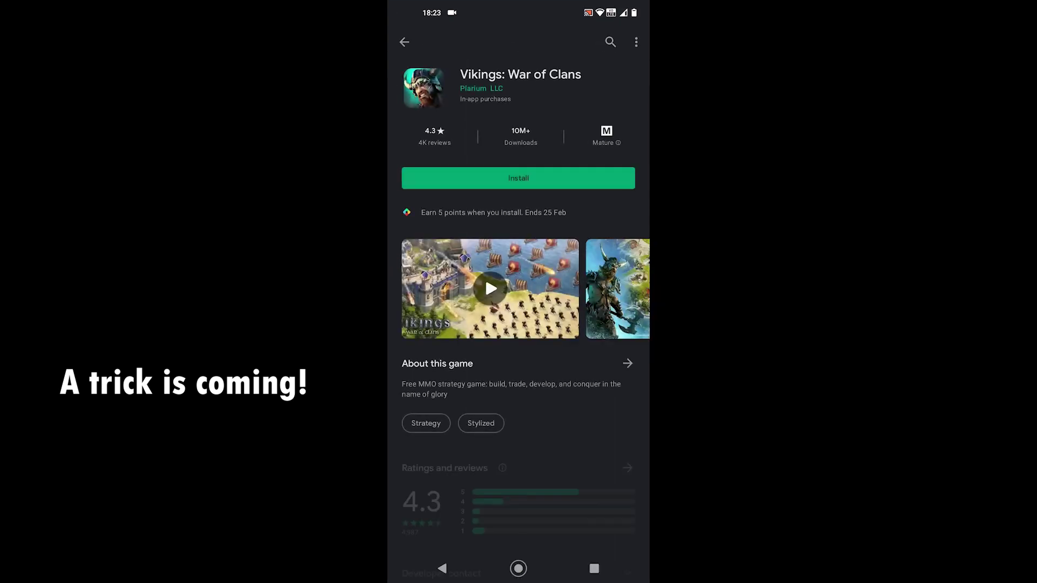
click(519, 178)
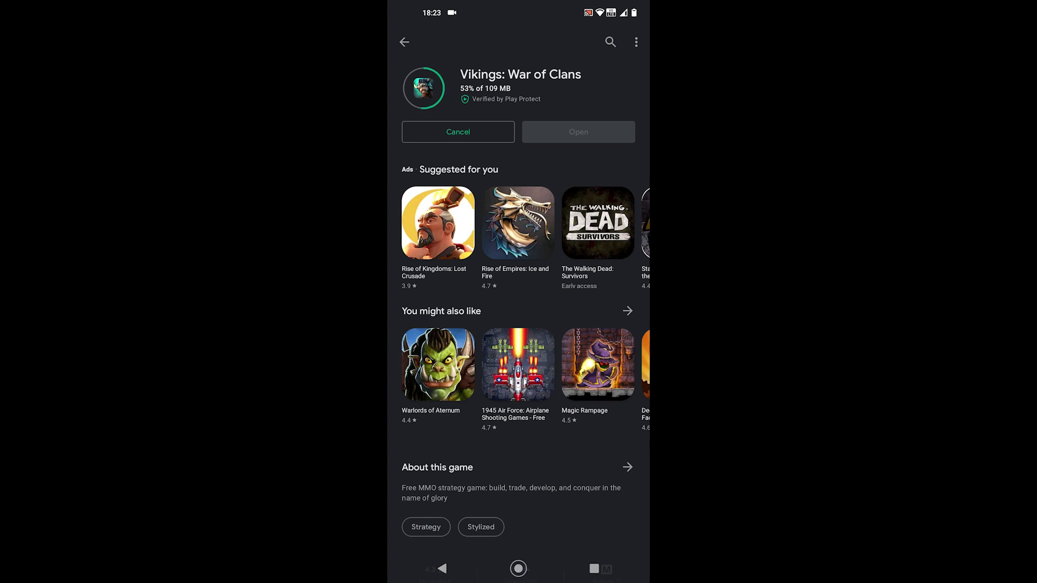
scroll(518, 325, down, 5)
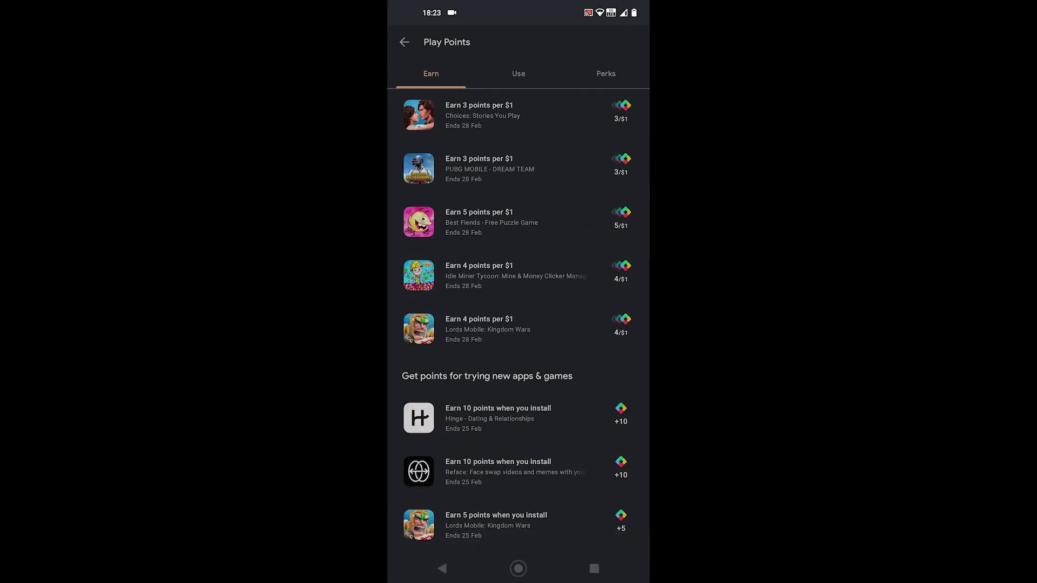
- Start the Lords Mobile: Kingdom Wars install offer from the Earn list
click(497, 525)
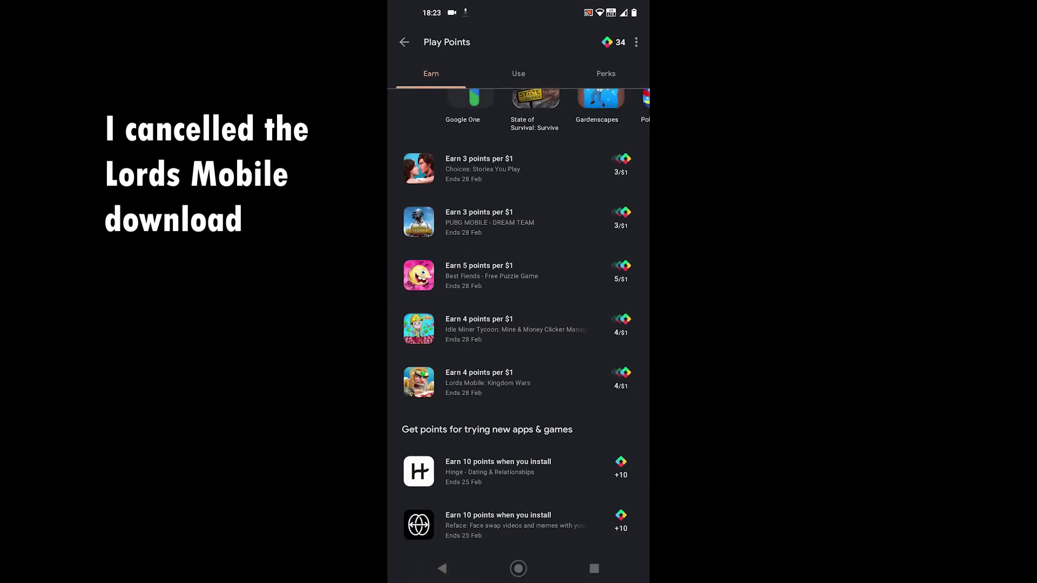
scroll(519, 324, up, 2)
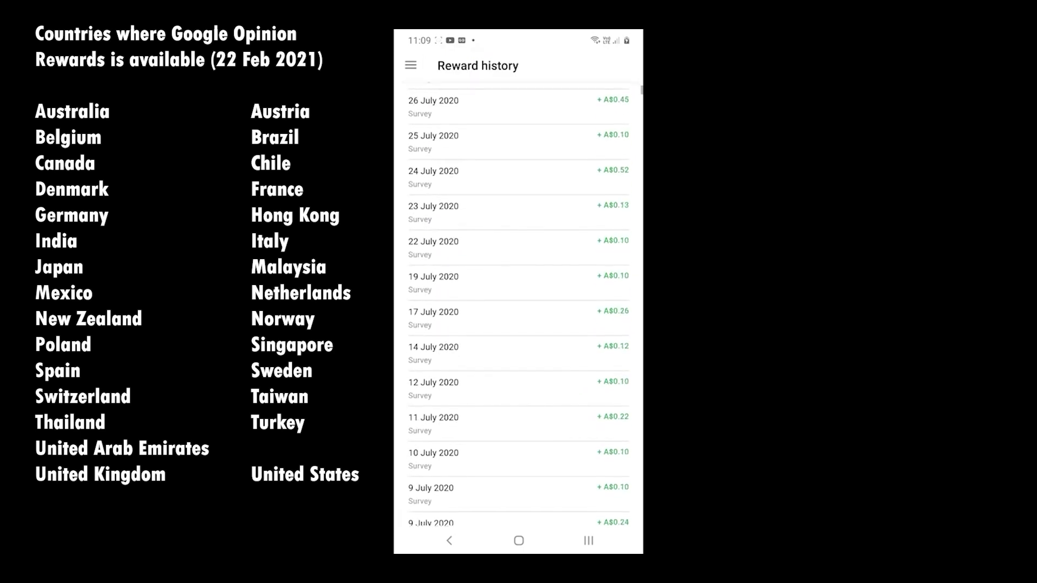
scroll(519, 304, down, 10)
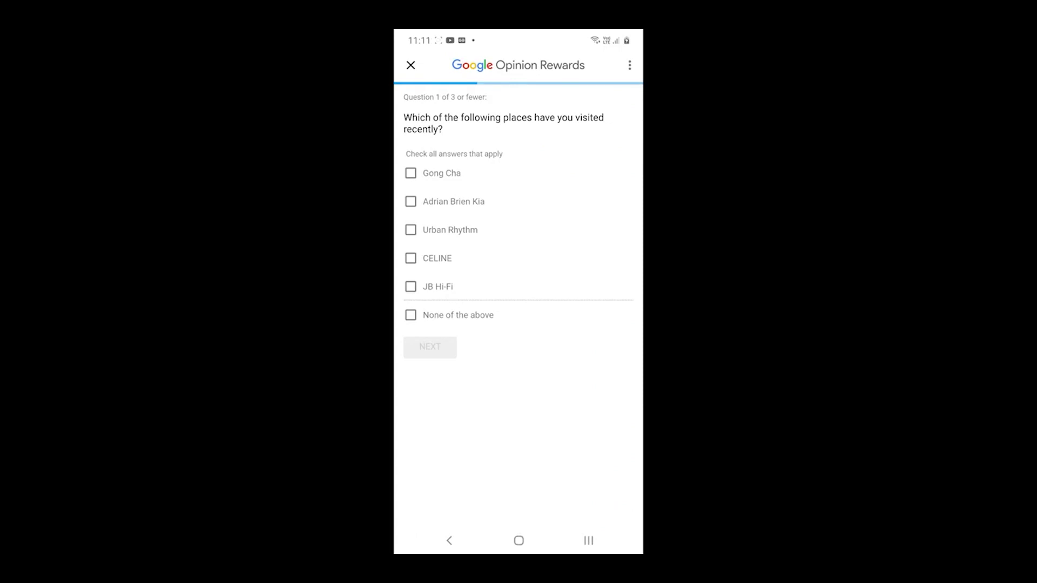
- Answer the first survey question with only Urban Rhythm checked, then continue
click(411, 286)
click(411, 230)
click(411, 286)
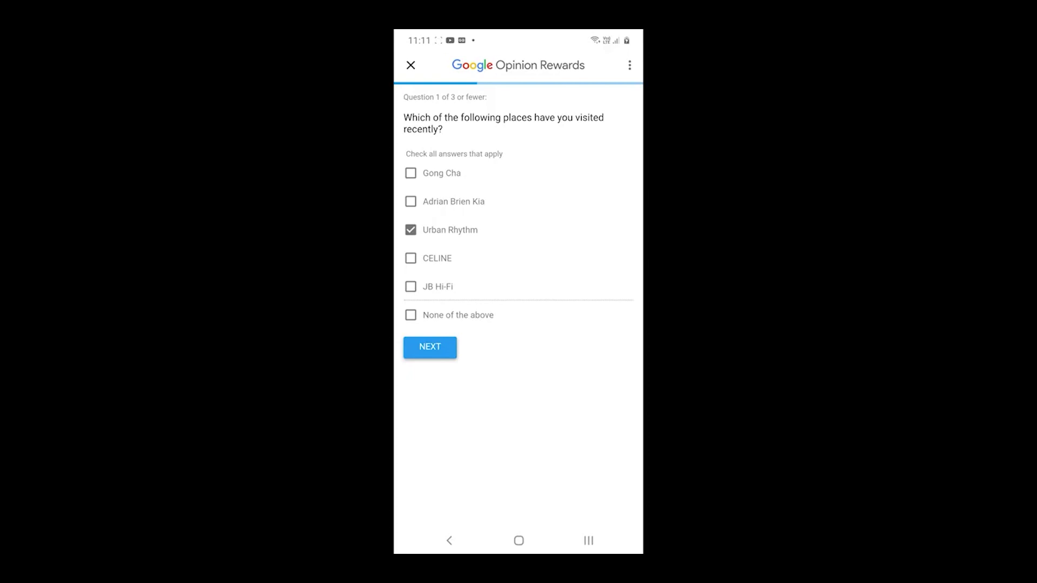
click(430, 347)
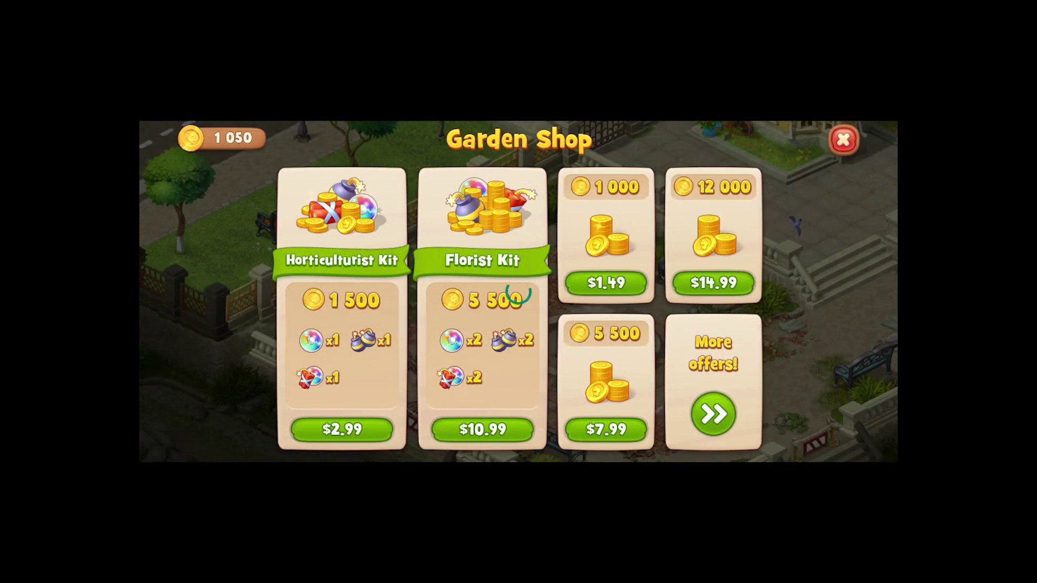
click(606, 283)
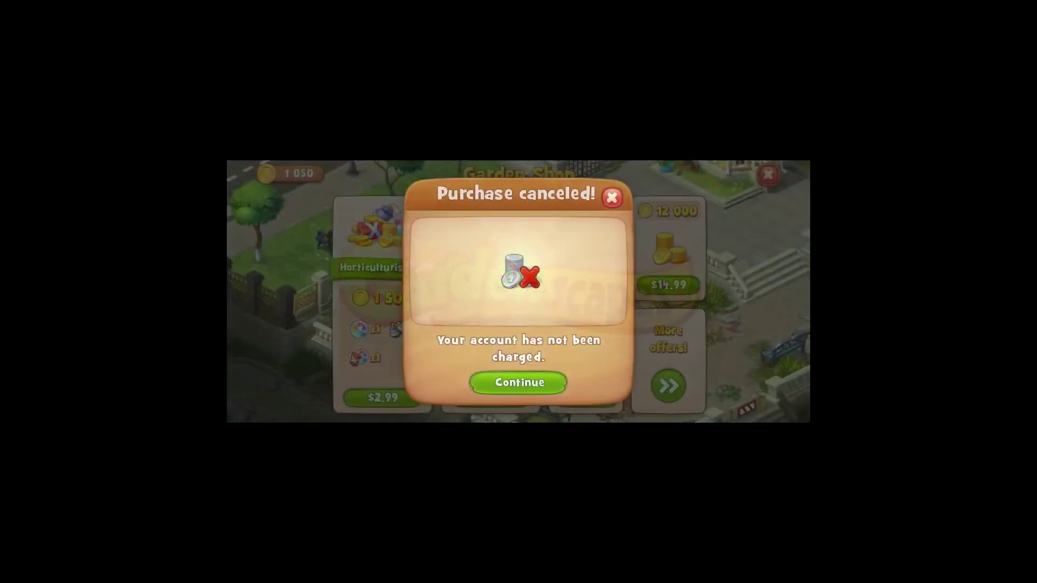
key(Escape)
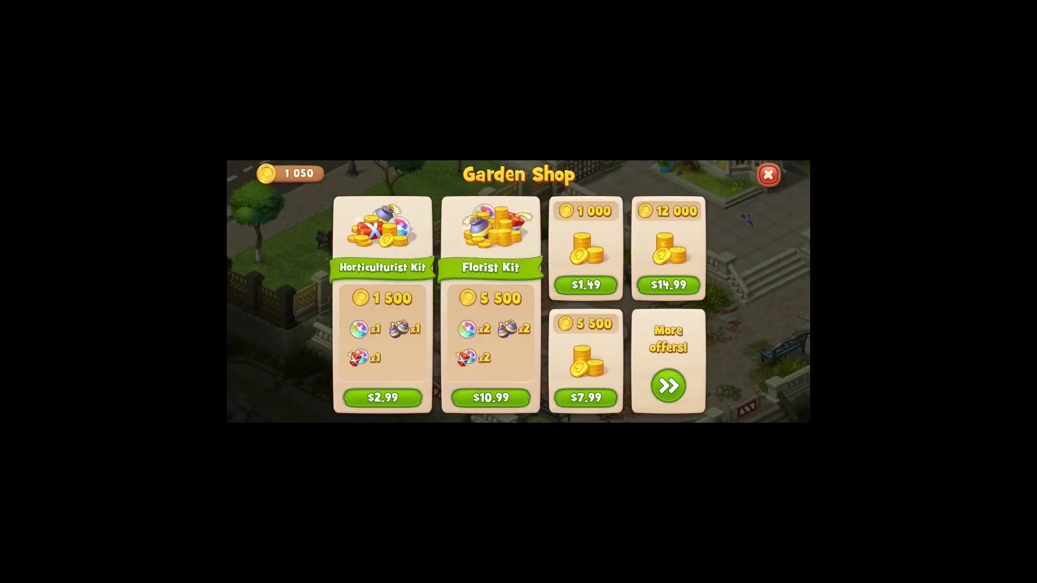
- Buy the $1.49 Handful of Coins pack and dismiss the success notice
click(585, 284)
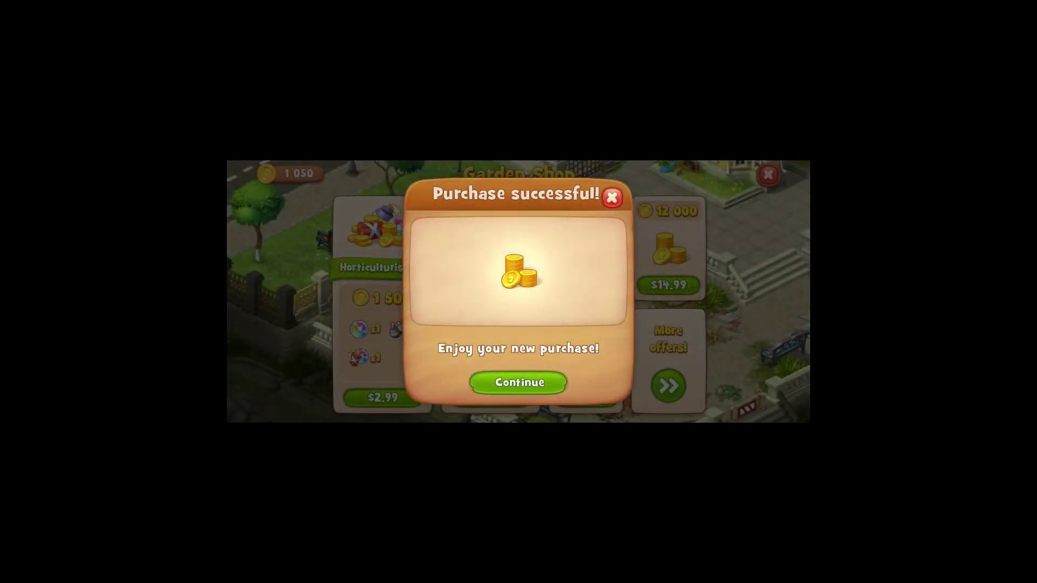
key(Escape)
key(Escape)
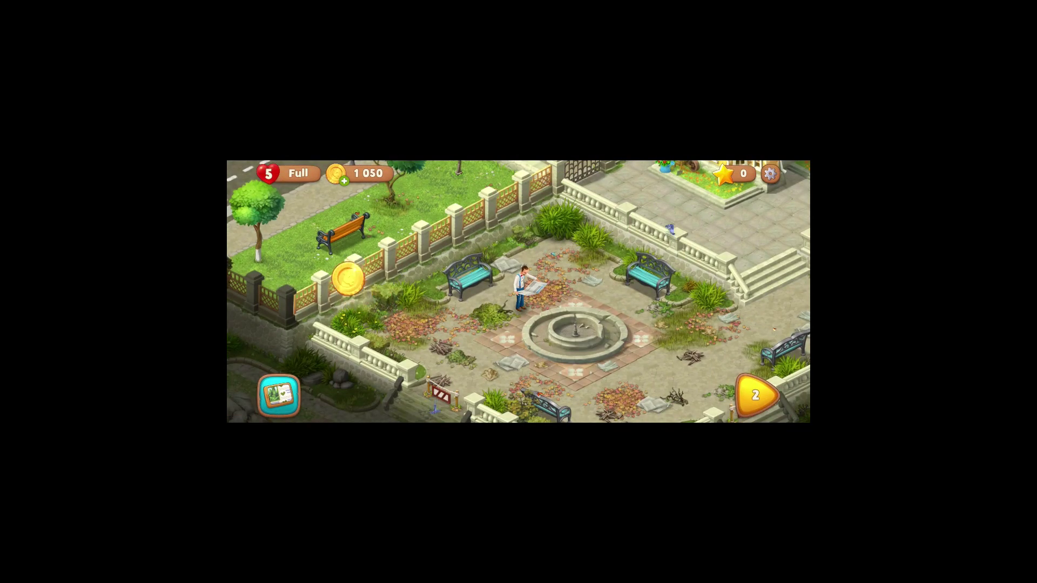